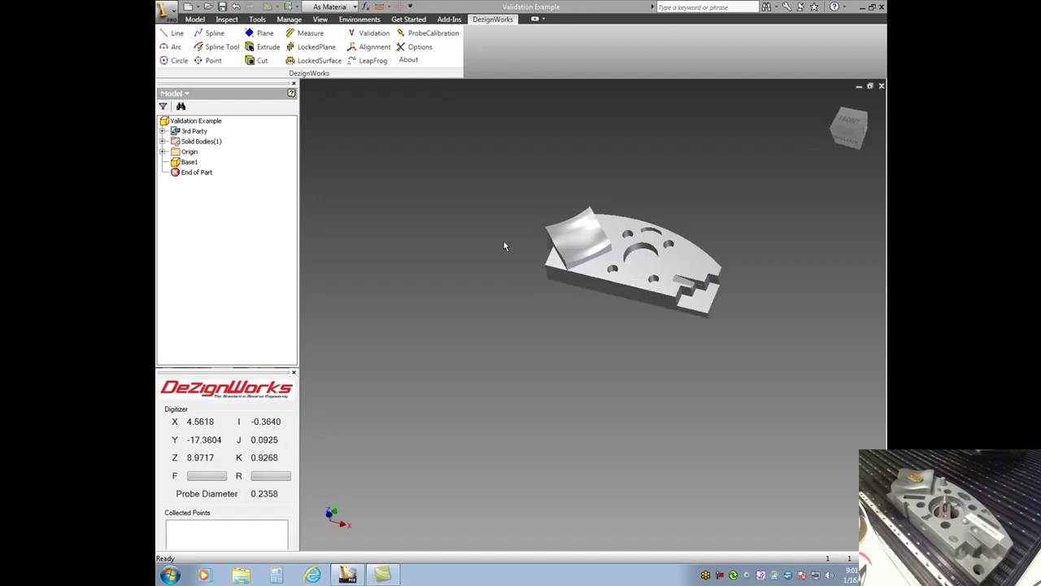
- Create the digitizer alignment and close the wizard, returning to the Validation Example part
click(383, 55)
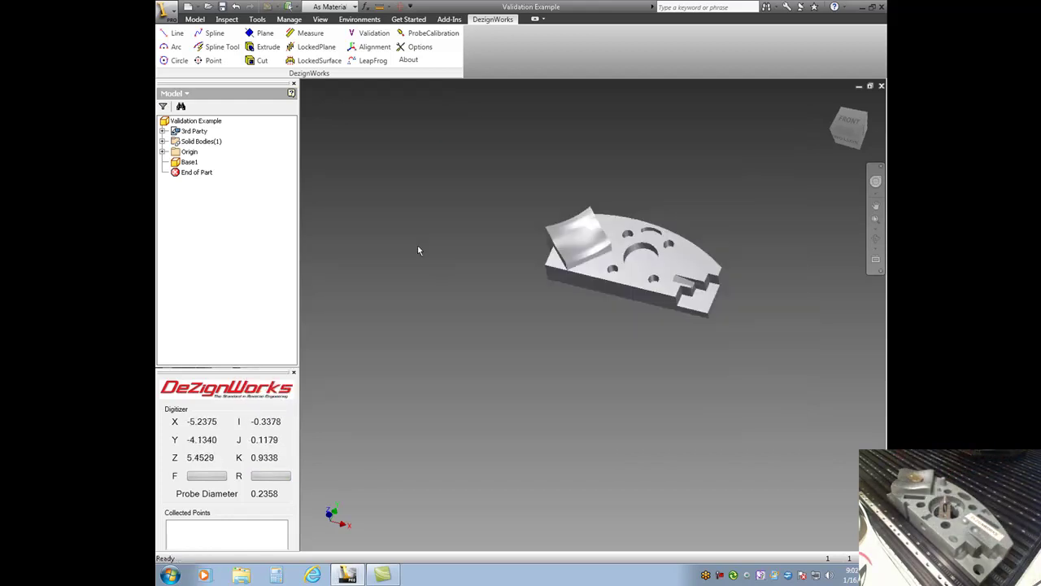
- Start a DezignWorks Validation check and select the part's top face to inspect
click(371, 33)
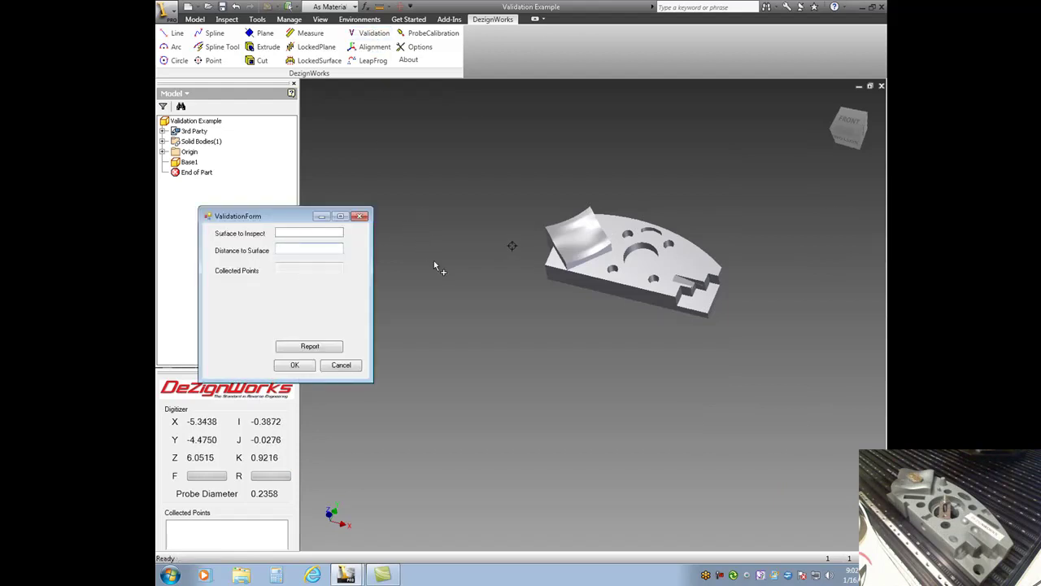
scroll(573, 277, up, 5)
scroll(579, 280, down, 3)
scroll(622, 308, down, 3)
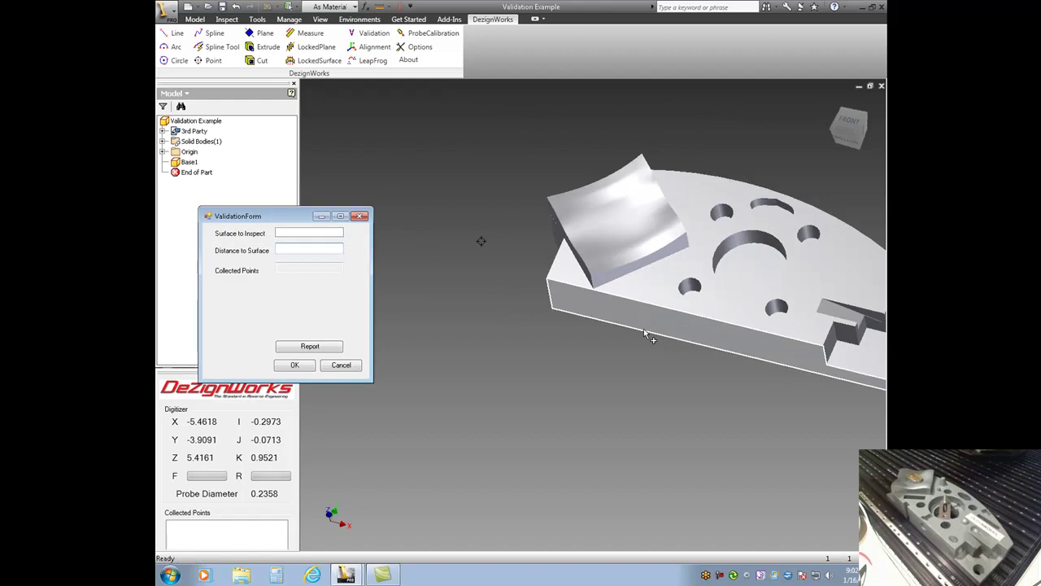
scroll(657, 296, up, 1)
click(657, 296)
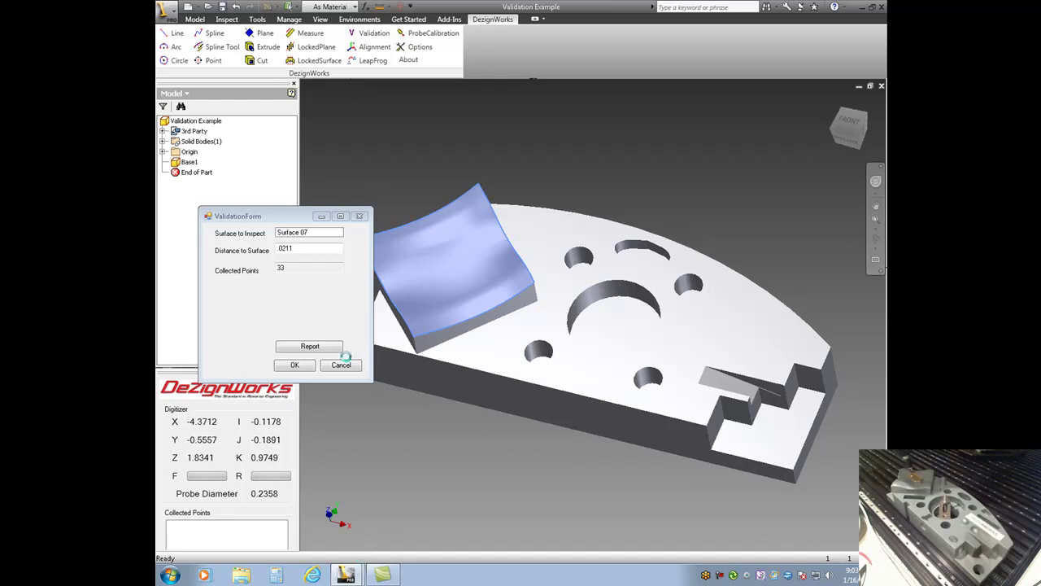
- Generate the validation report in Notepad and bring it in front of the validation form
click(335, 348)
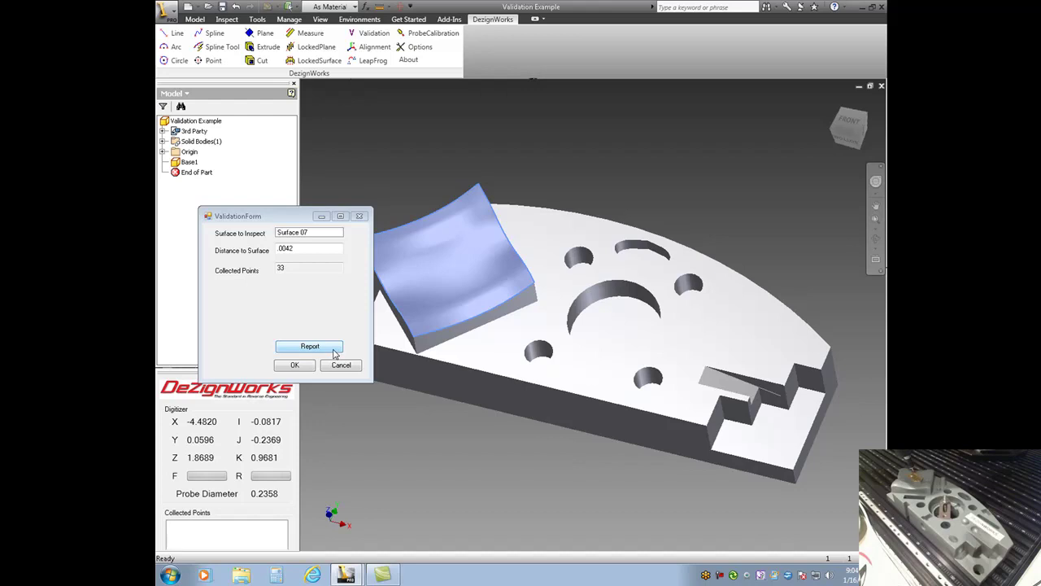
click(333, 350)
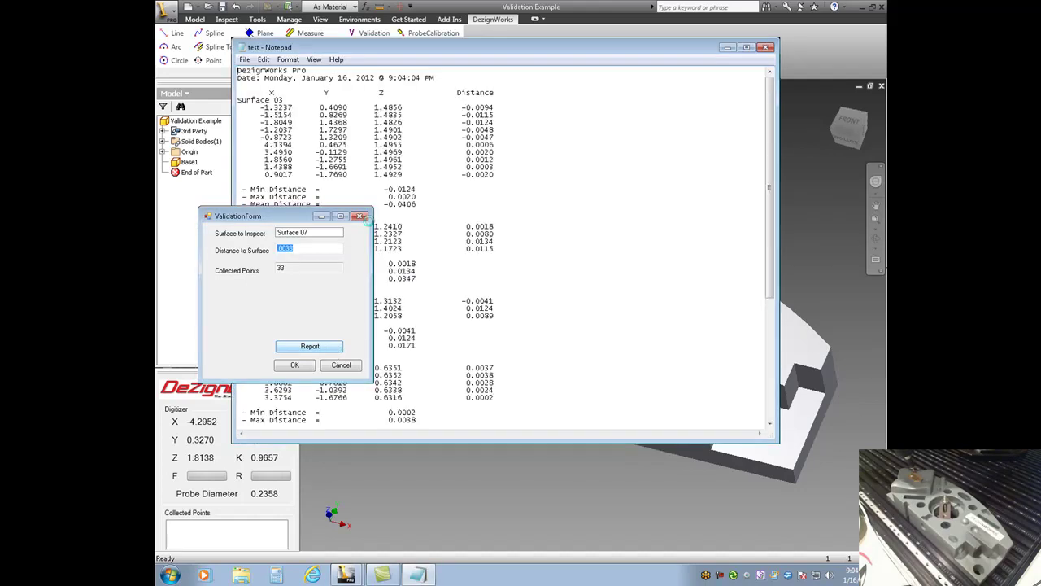
click(361, 217)
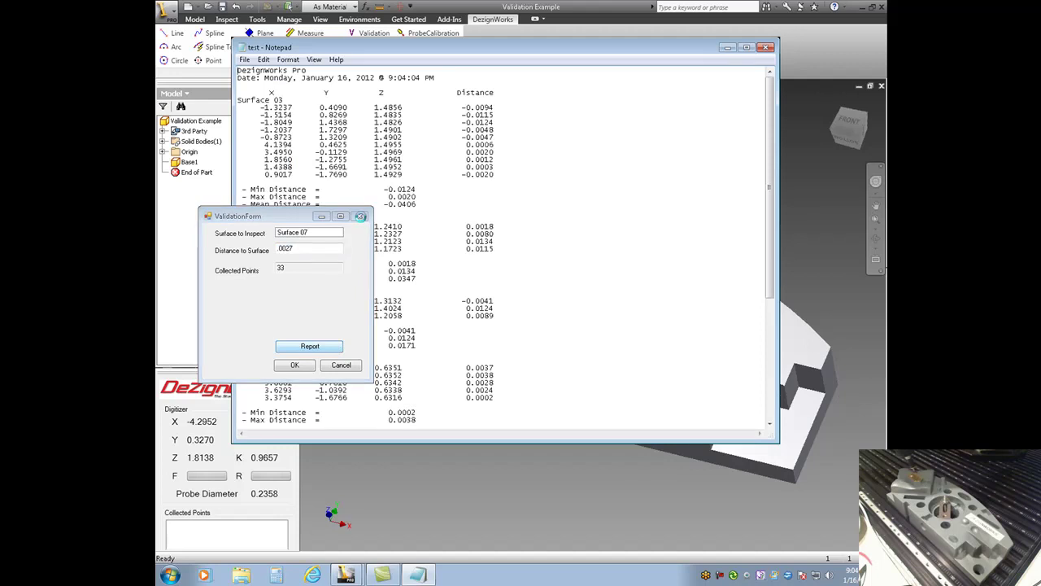
click(361, 217)
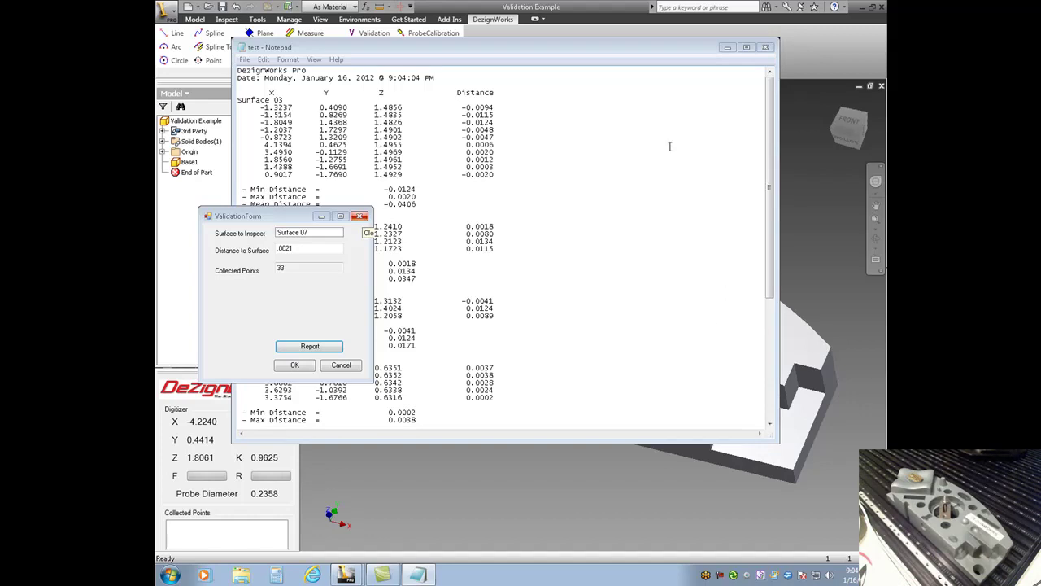
click(625, 54)
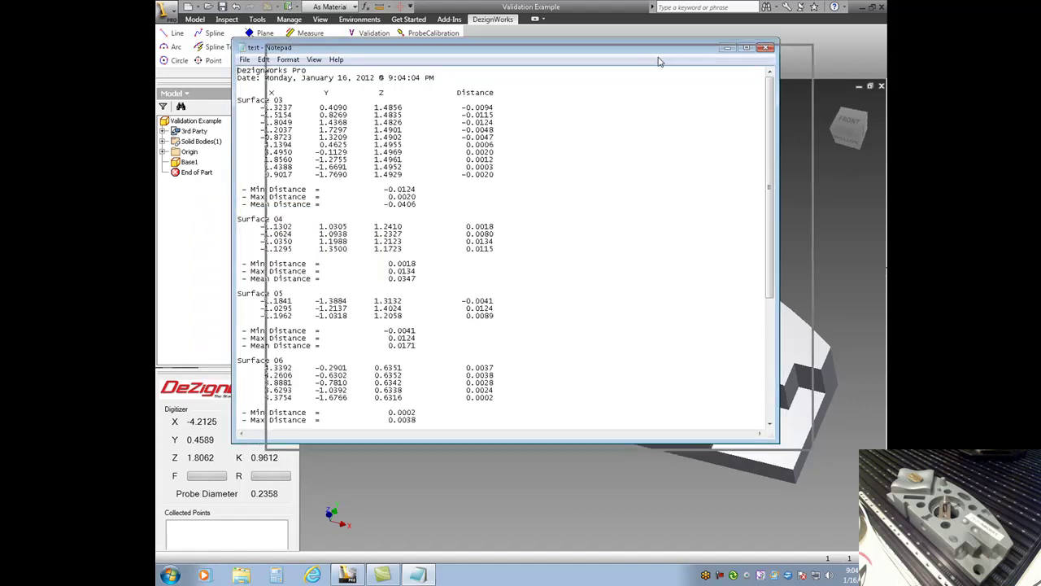
- Nudge the Notepad report right and scroll to the summary (min −0.0197, max 0.0275, mean 0.0032)
drag(625, 55, 661, 61)
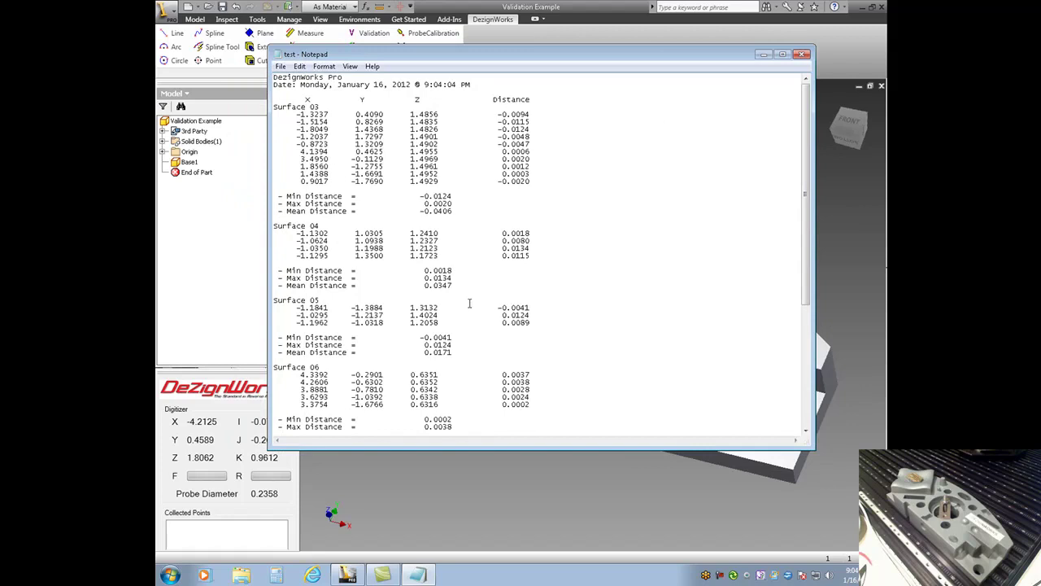
scroll(467, 363, down, 1)
scroll(467, 363, down, 2)
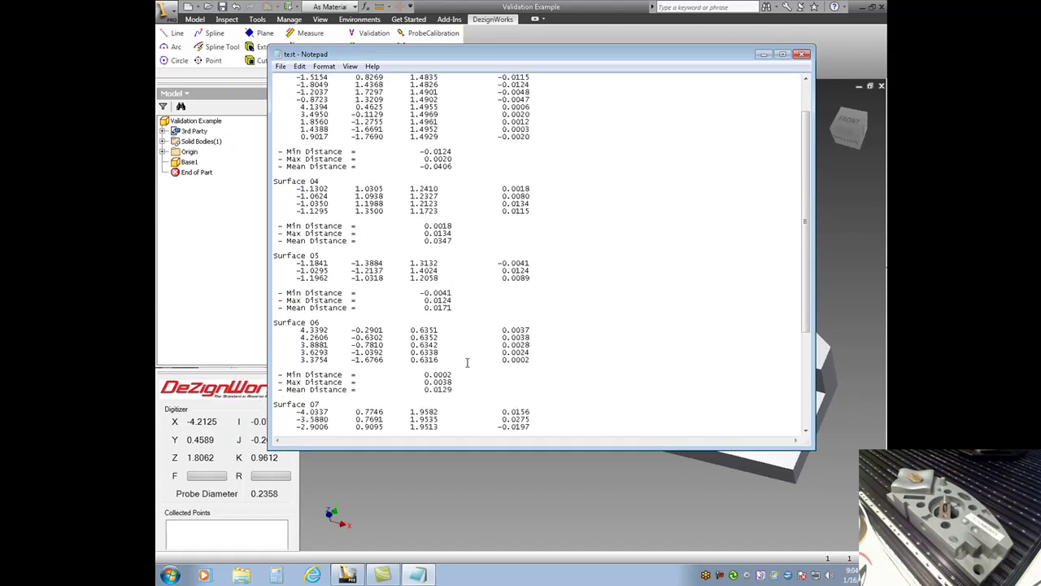
scroll(466, 363, down, 1)
scroll(466, 363, down, 3)
scroll(467, 363, down, 2)
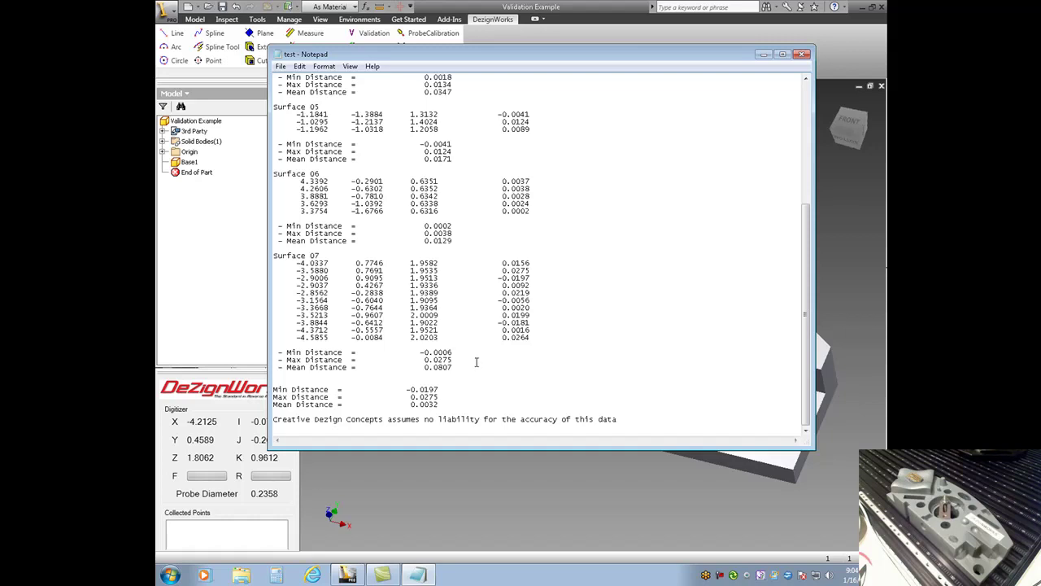
scroll(476, 362, up, 2)
scroll(477, 362, up, 2)
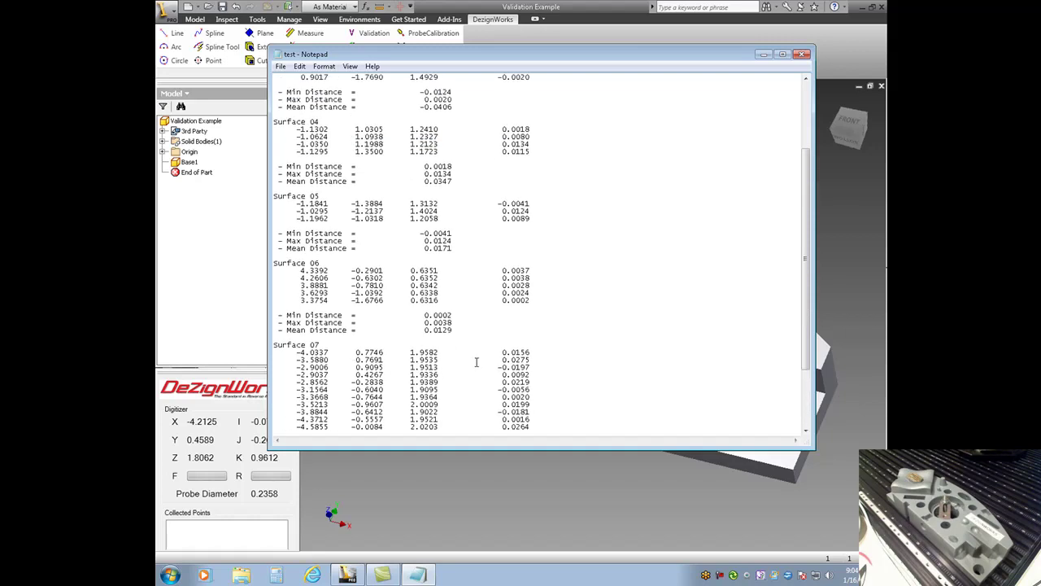